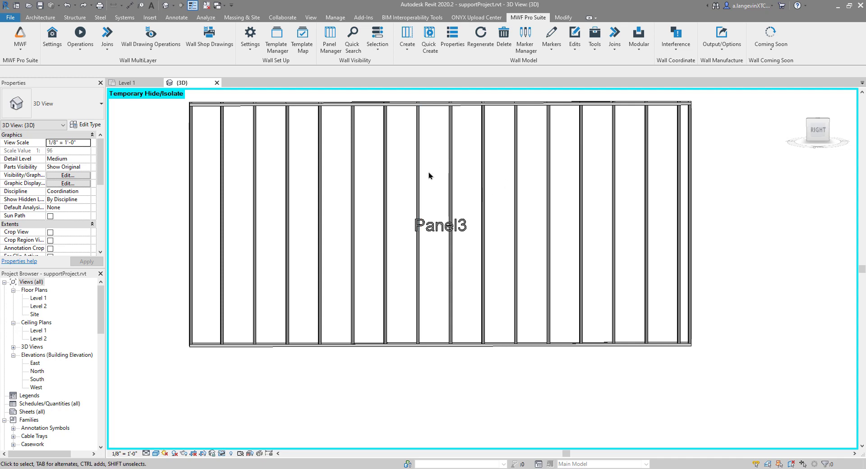
Assign StyleA to the Lifting Holes feature of Panel3 and open that style's settings.
left_click(418, 145)
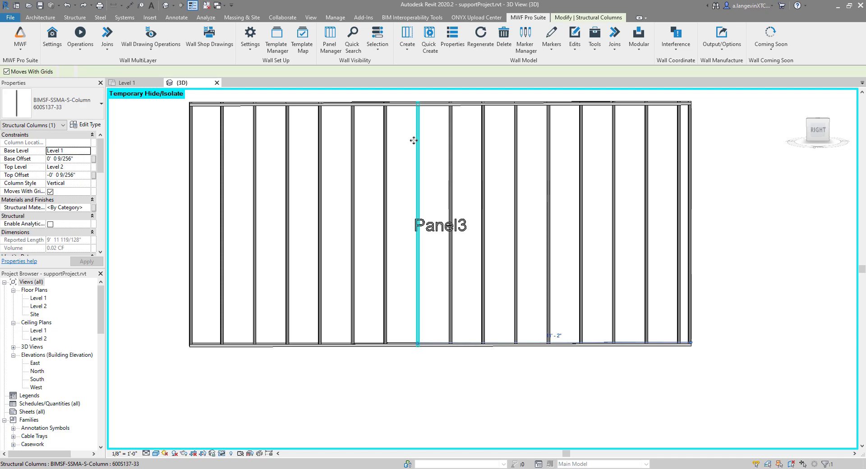
left_click(445, 38)
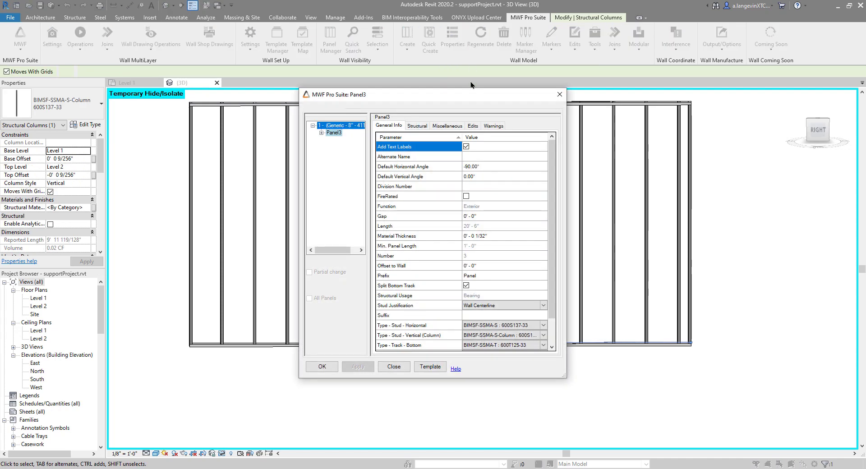
left_click(447, 126)
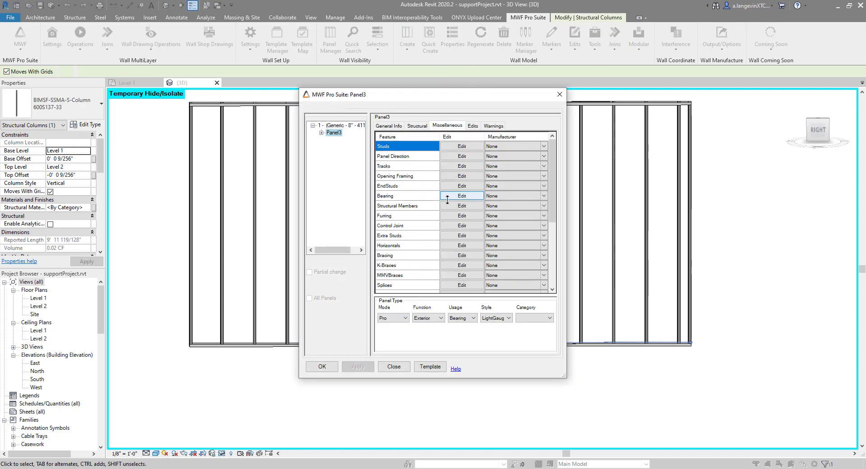
scroll(429, 218, "down", 1)
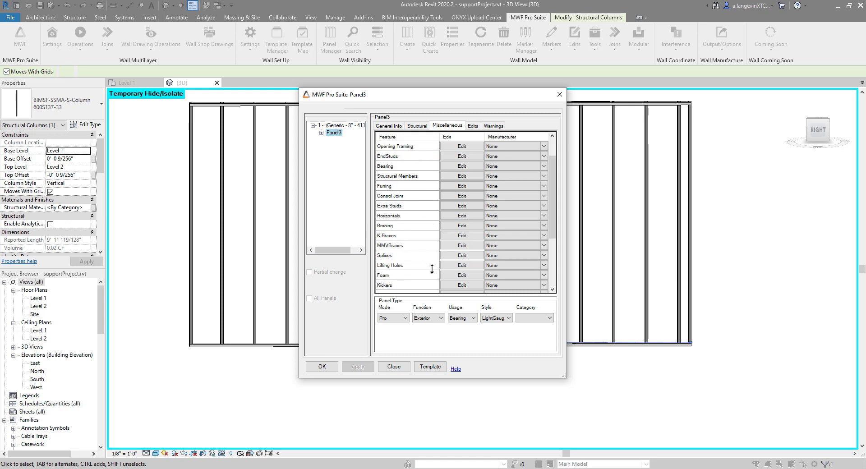
left_click(544, 267)
left_click(495, 280)
left_click(461, 265)
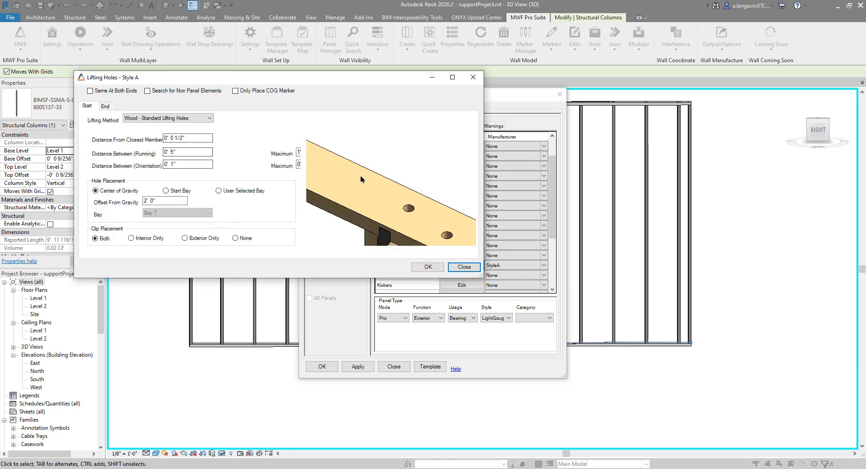
Enlarge the Lifting Holes settings window and set the start lifting method to Simpsons HCR Clip.
left_click_drag(479, 276, 591, 335)
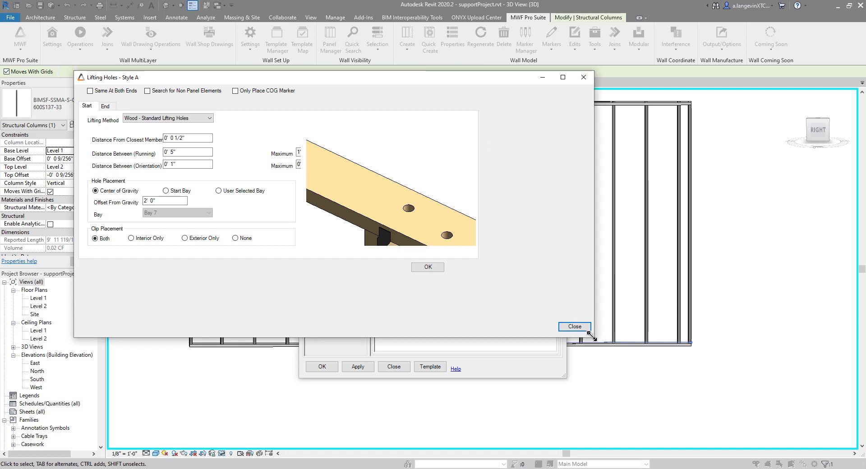
mouse_move(306, 144)
left_mouse_down()
mouse_move(347, 146)
mouse_move(323, 149)
left_mouse_up()
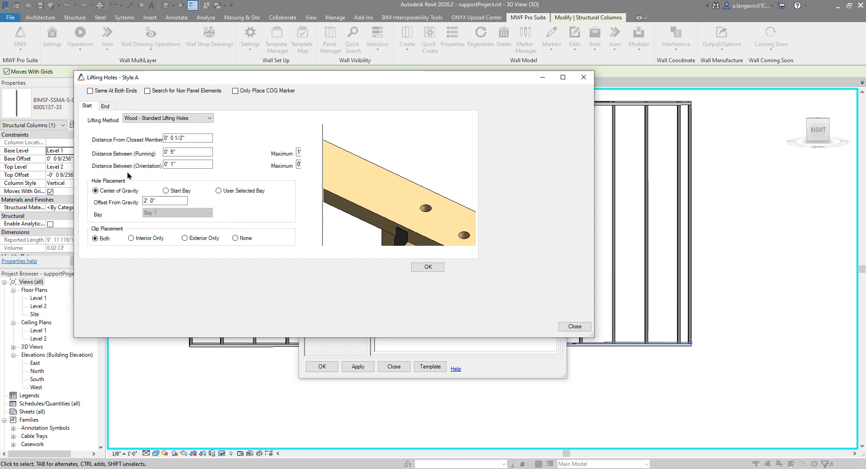
left_click(164, 118)
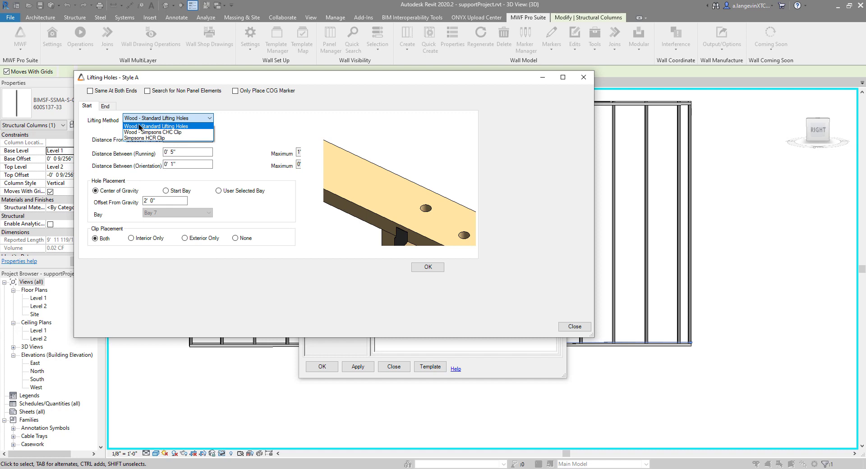
left_click(155, 132)
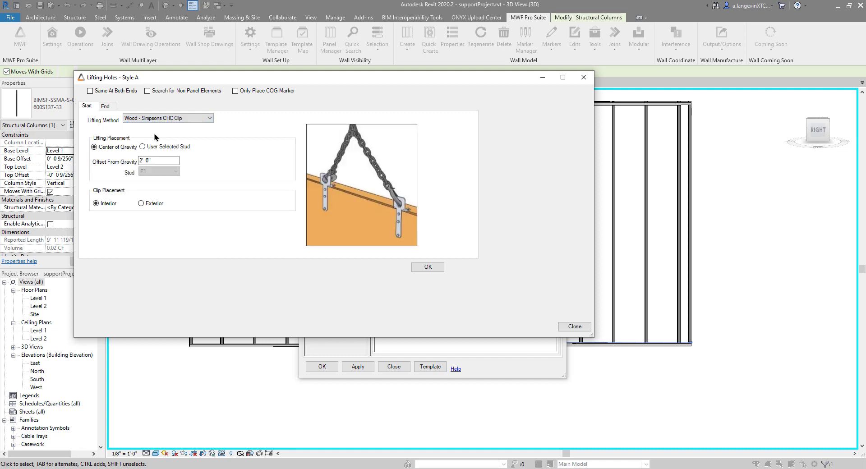
left_click(124, 119)
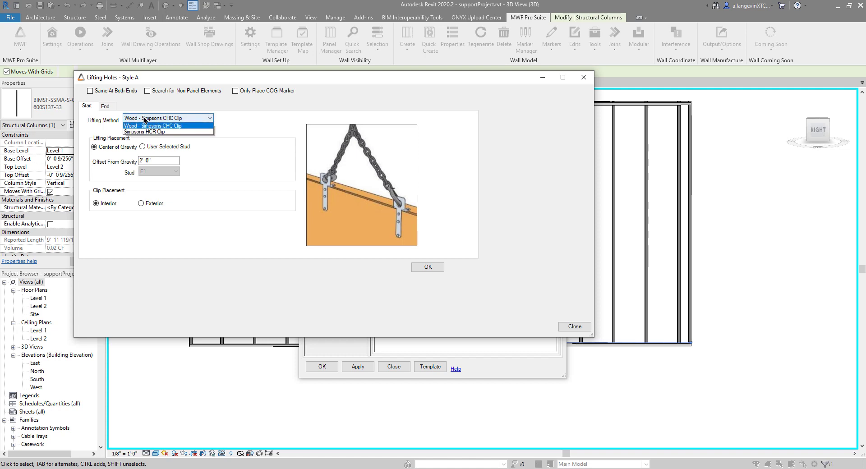
left_click(159, 138)
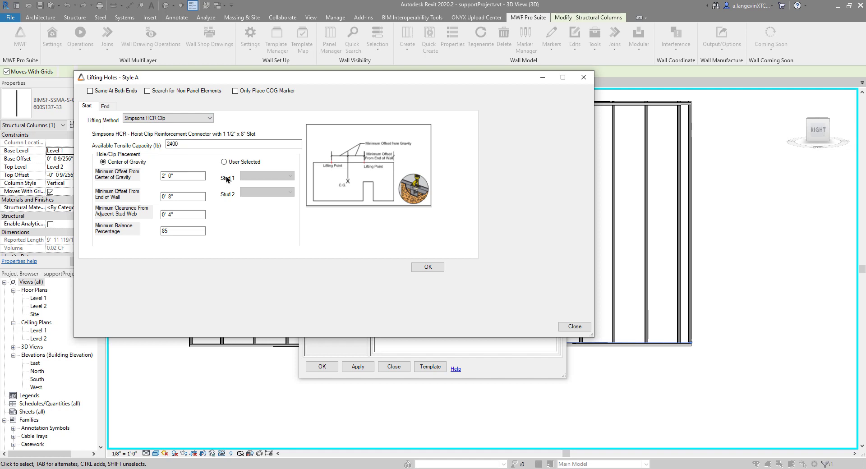
left_click(171, 178)
Compare the start and end settings, enable Same At Both Ends and Only Place COG Marker, and apply them to Panel3.
left_click(108, 107)
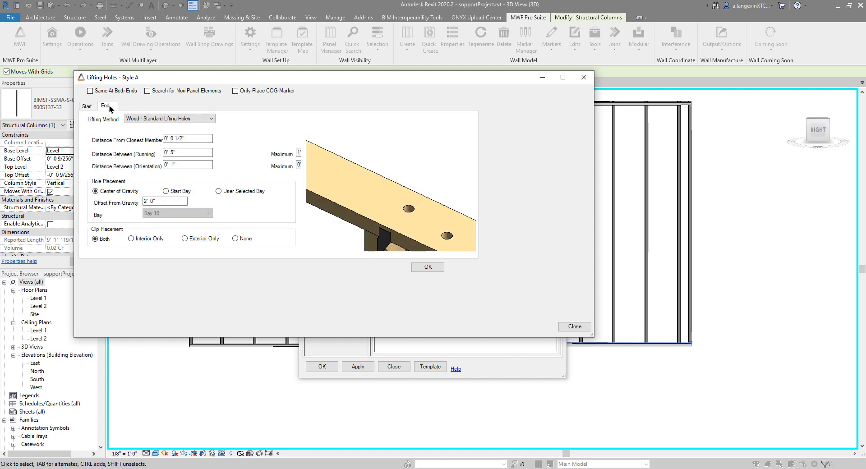
left_click(88, 106)
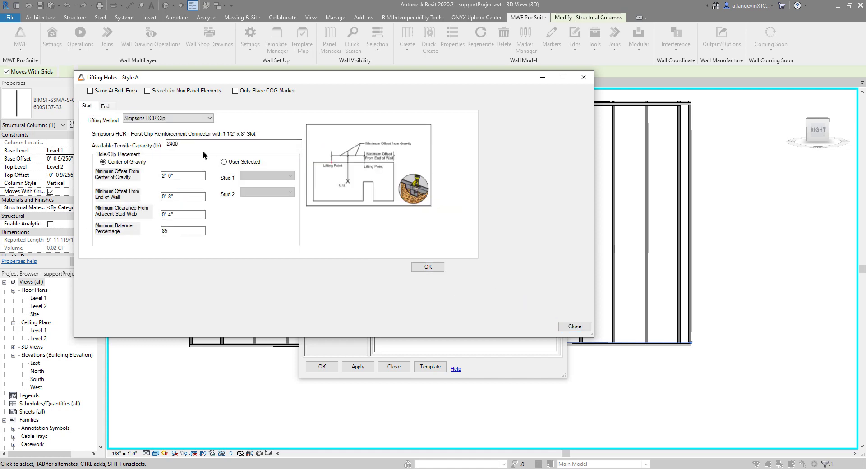
left_click(106, 108)
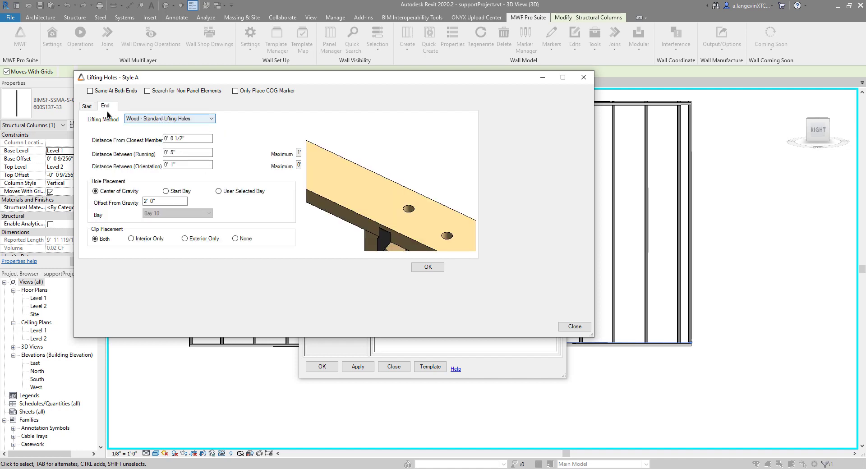
left_click(86, 106)
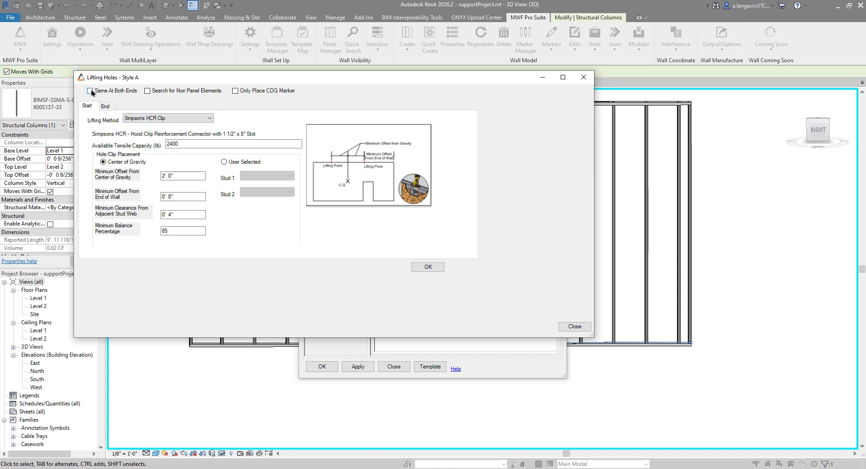
left_click(105, 107)
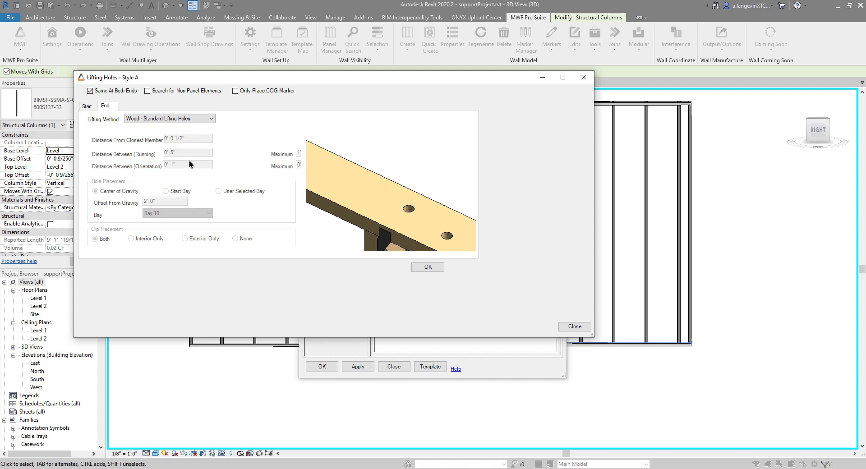
left_click(87, 106)
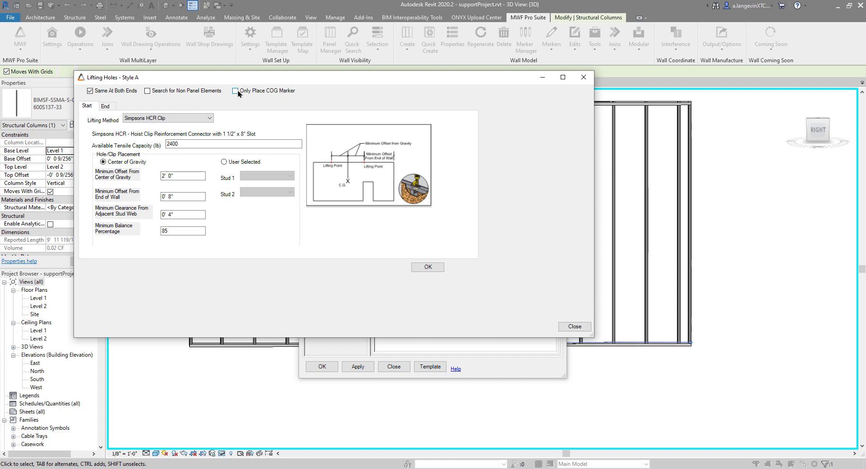
left_click(427, 267)
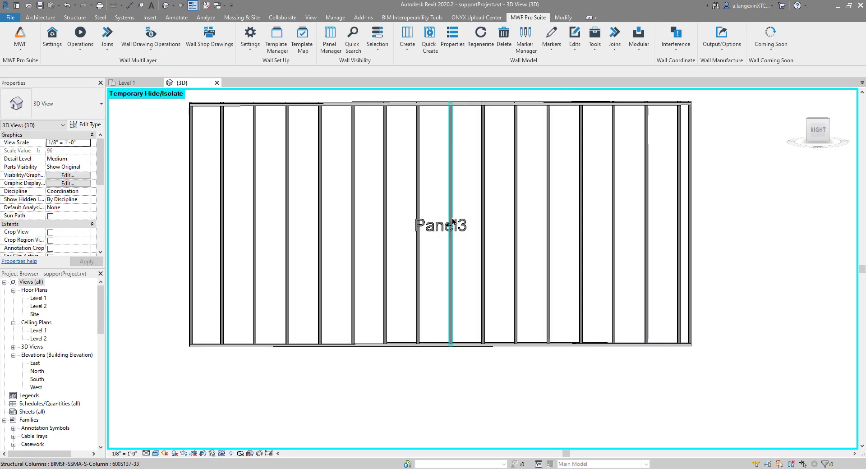
Examine the center-of-gravity marker beside the Panel3 label and check the panel's top track for lifting holes.
scroll(451, 218, "up", 4)
middle_click_drag(408, 221, 454, 266, "shift")
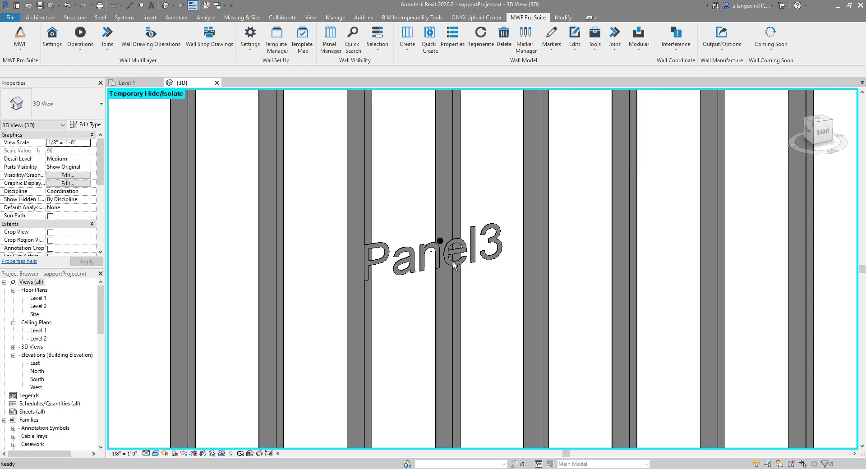
scroll(440, 239, "up", 5)
left_click(441, 238)
middle_click_drag(422, 236, 393, 247, "shift")
scroll(392, 197, "down", 10)
middle_click_drag(418, 175, 459, 341)
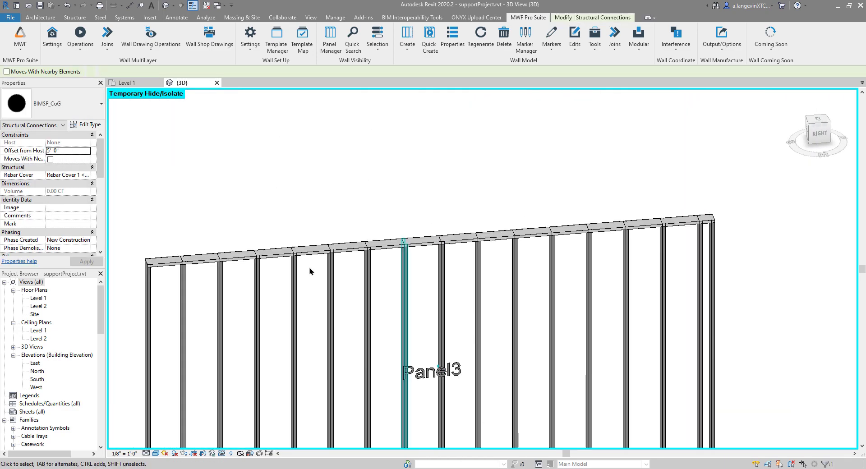
scroll(257, 254, "up", 2)
middle_click_drag(575, 291, 545, 278, "shift")
middle_click_drag(545, 279, 604, 149)
middle_click_drag(583, 222, 611, 209, "shift")
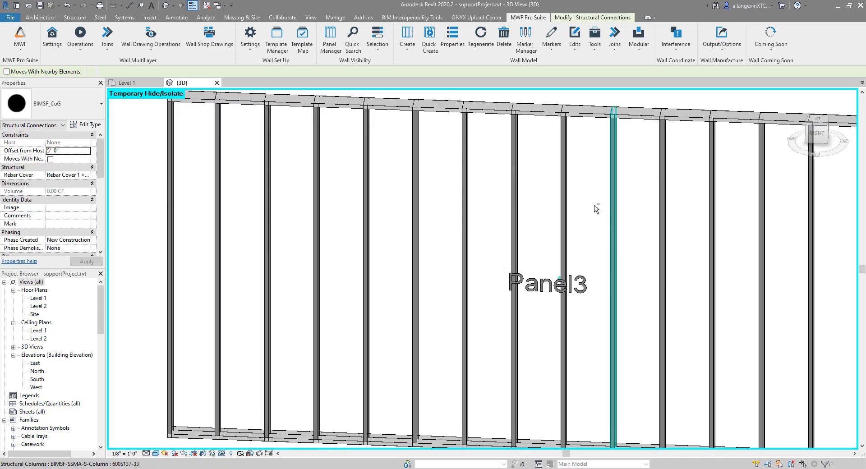
Disable Only Place COG Marker in Panel3's lifting hole settings and apply the change to the panel.
left_click(564, 194)
left_click(457, 41)
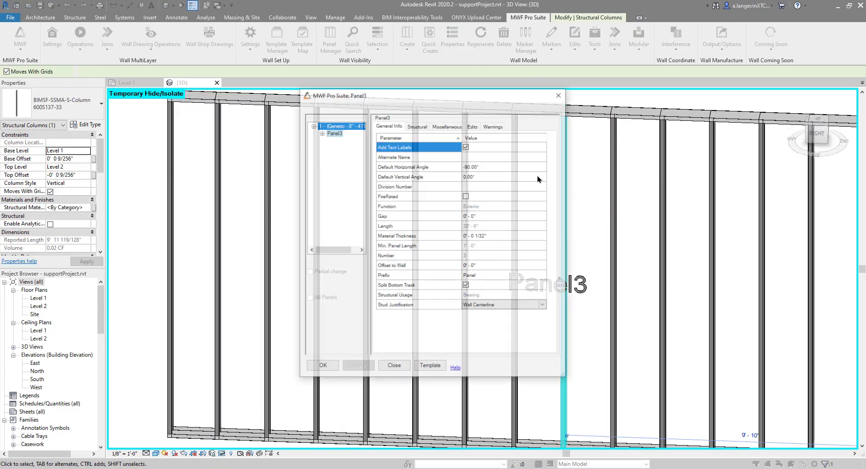
left_click(447, 125)
scroll(449, 244, "down", 4)
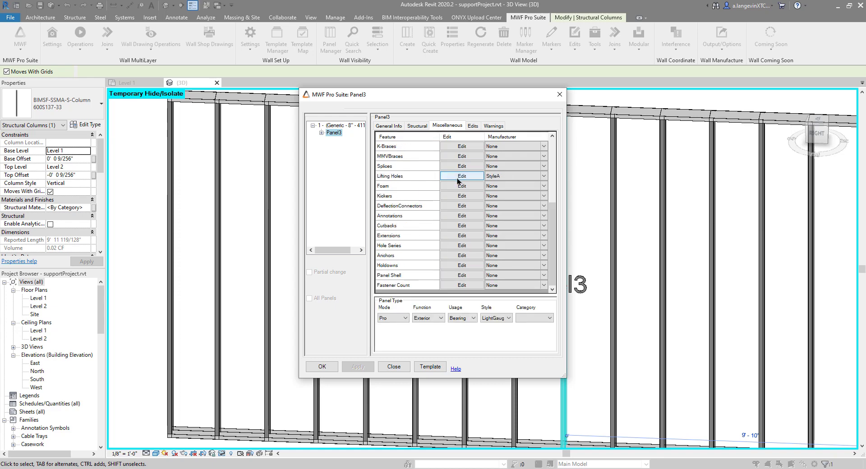
left_click(459, 176)
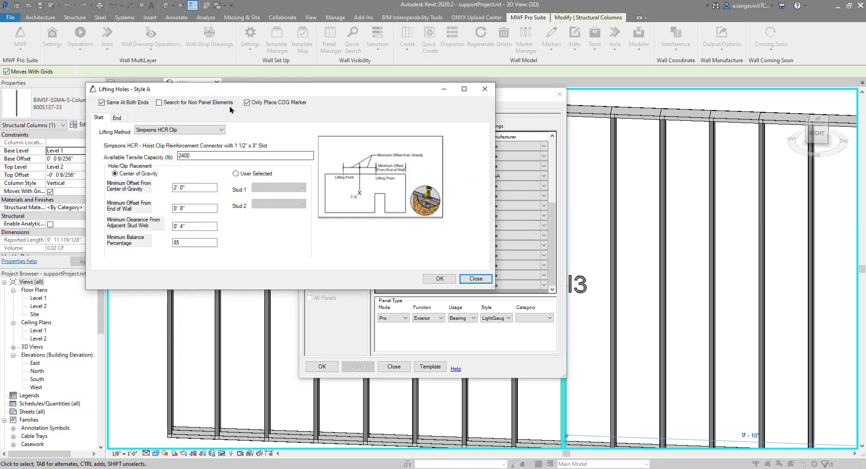
left_click(445, 278)
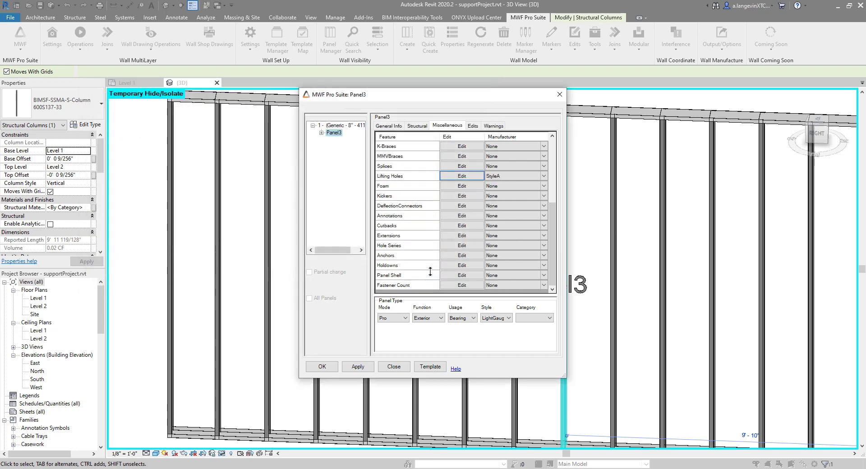
left_click(321, 366)
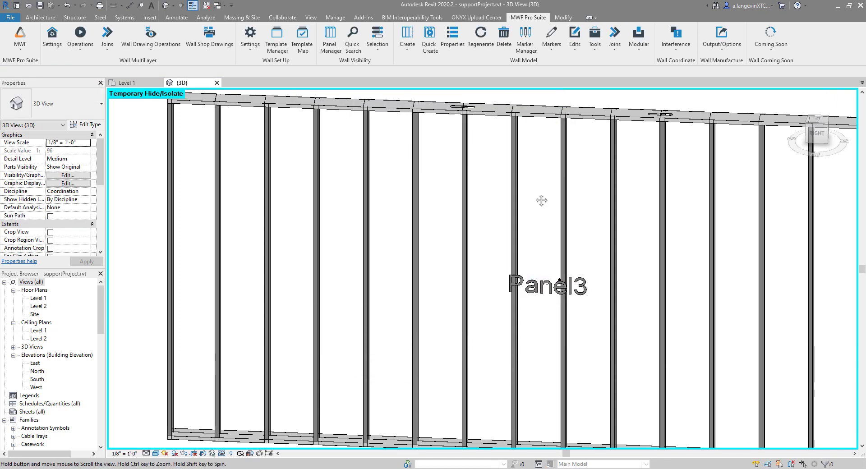
Inspect the lifting slots cut in Panel3's top track and the hoist clips on the studs beneath them.
middle_click_drag(541, 201, 509, 239)
middle_click_drag(564, 179, 575, 181, "shift")
scroll(447, 132, "up", 4)
middle_click_drag(454, 192, 516, 194, "shift")
left_click(513, 247)
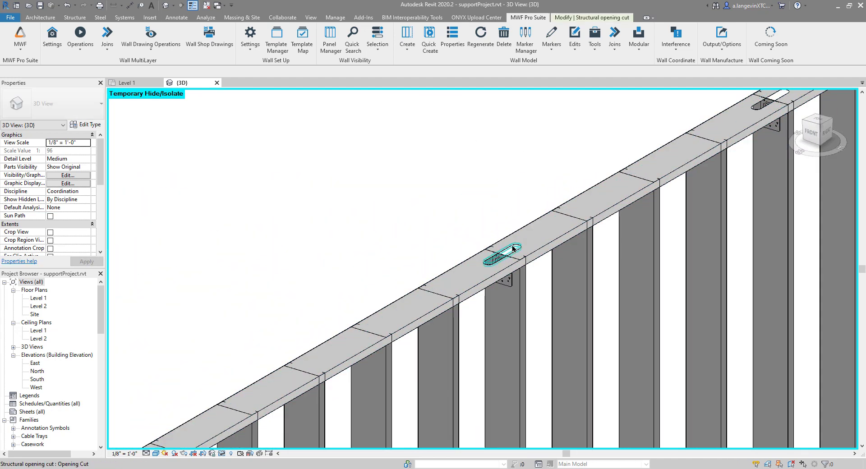
middle_click_drag(570, 196, 522, 144, "shift")
scroll(615, 245, "up", 1)
scroll(521, 144, "down", 5)
middle_click_drag(598, 257, 596, 226)
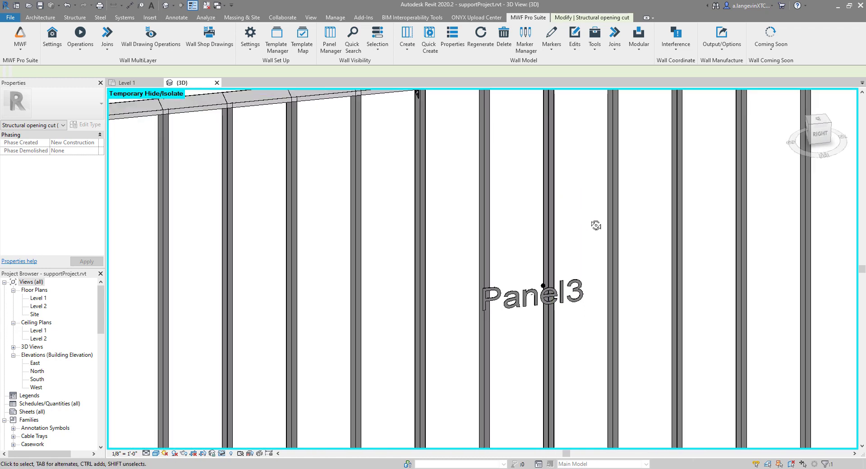
Select and examine the center-of-gravity marker beside the Panel3 label.
scroll(570, 245, "down", 4)
scroll(543, 280, "up", 6)
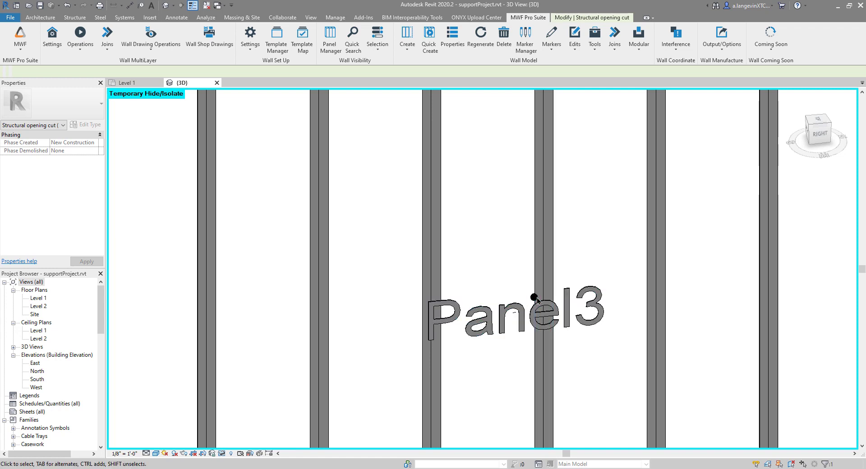
left_click(533, 299)
scroll(529, 220, "down", 3)
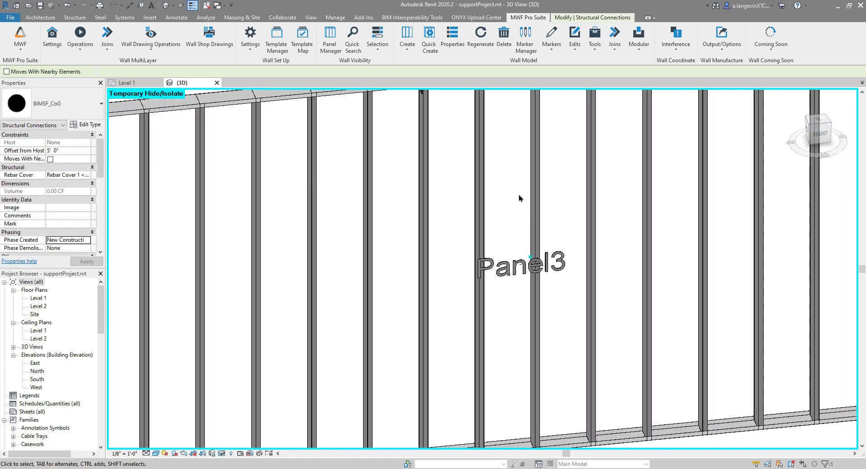
Remove the stud directly outside the first lifting slot with Delete Generated Member.
middle_click_drag(511, 180, 550, 240)
left_click(410, 231)
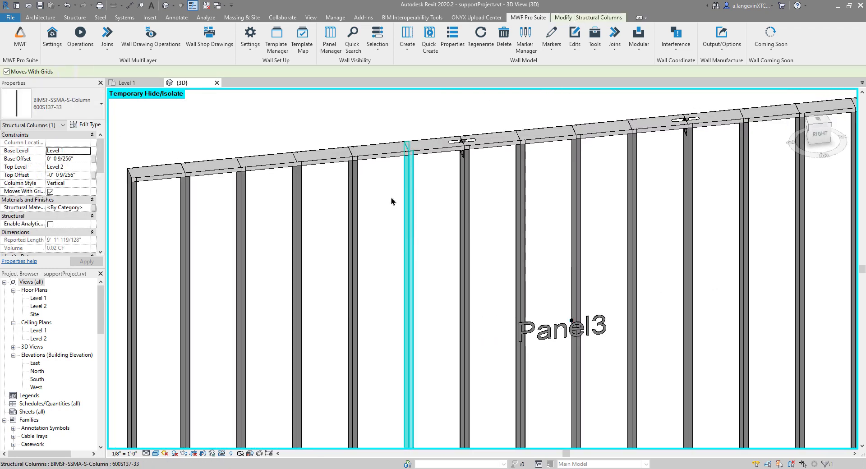
left_click(574, 43)
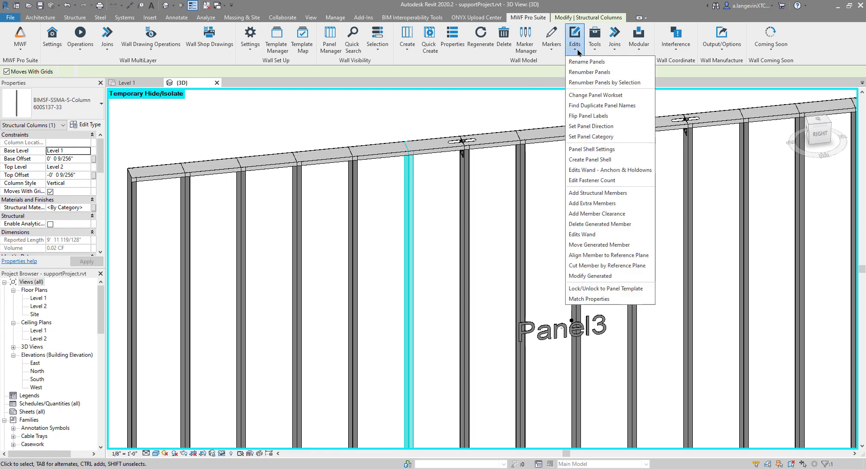
left_click(611, 224)
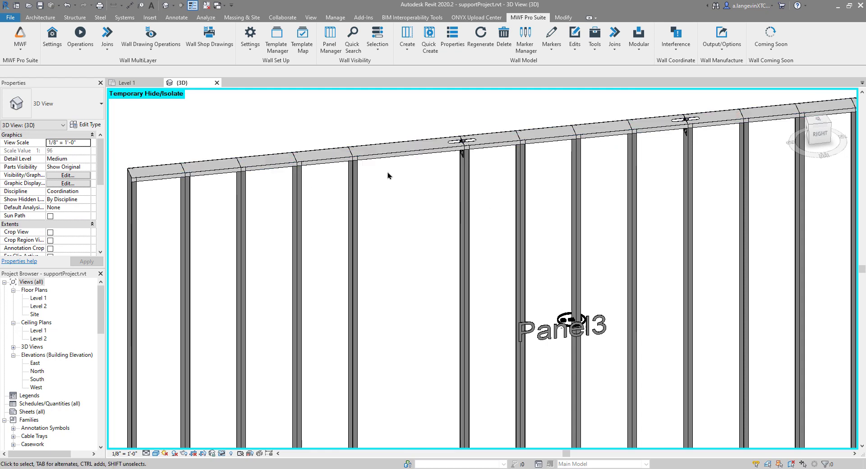
Regenerate the Panel3 stud directly inside the first lifting slot to update the panel.
scroll(562, 315, "up", 3)
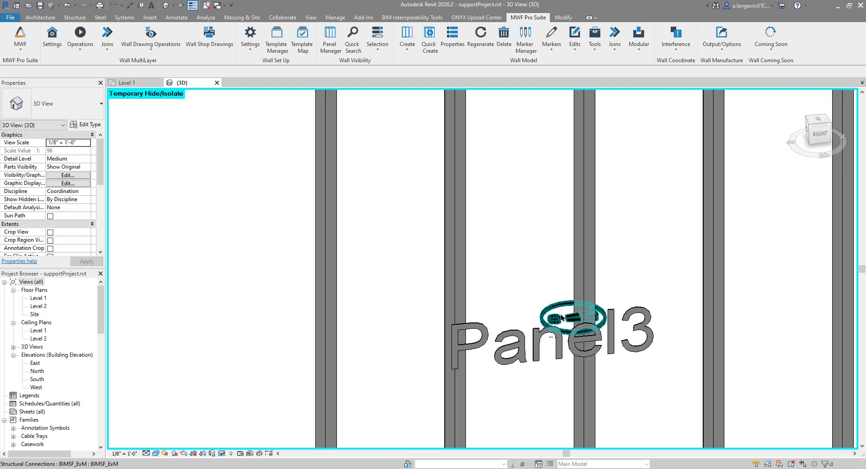
scroll(560, 293, "down", 1)
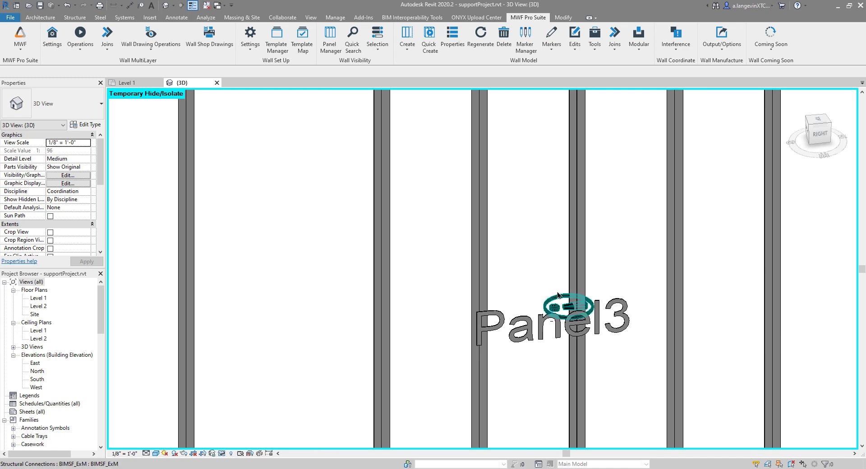
scroll(552, 257, "down", 2)
middle_click_drag(552, 222, 533, 230)
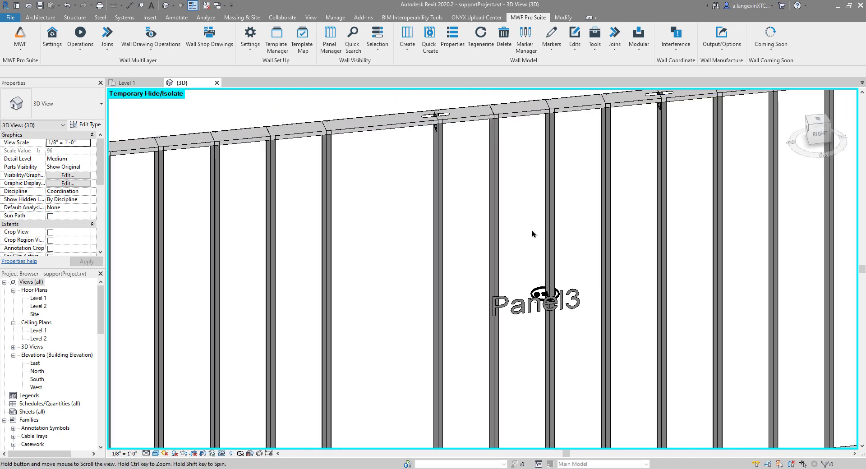
left_click(498, 204)
left_click(481, 36)
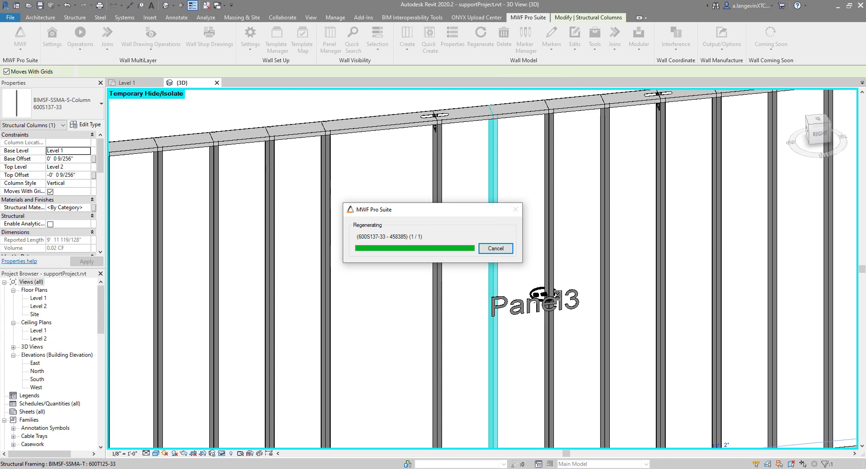
Select the center-of-gravity marker at the Panel3 label and examine its position relative to the two lifting slots.
middle_click_drag(565, 302, 565, 320, "shift")
scroll(564, 323, "up", 4)
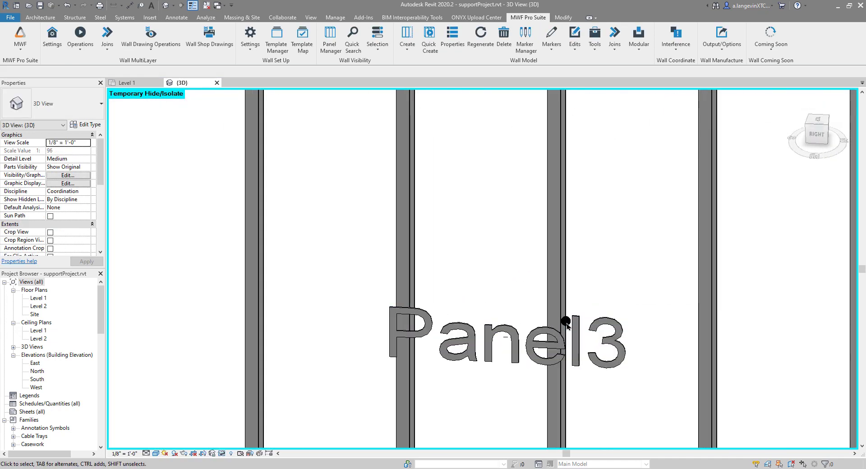
left_click(565, 321)
scroll(595, 274, "down", 5)
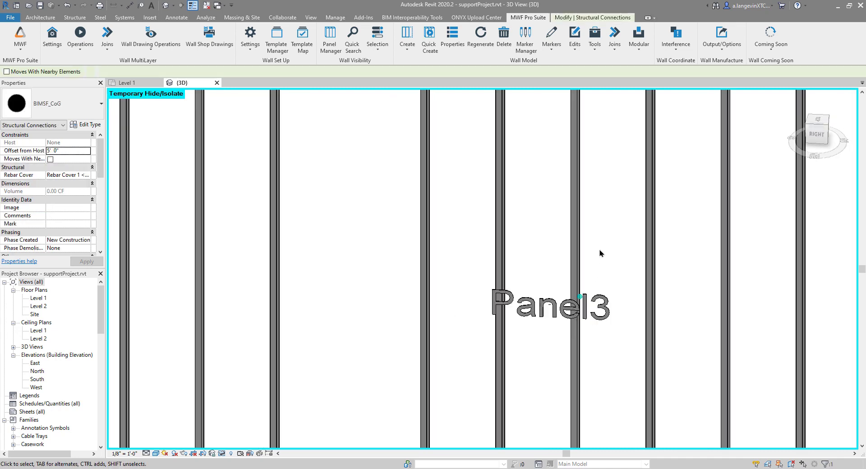
middle_click_drag(605, 252, 545, 269, "shift")
scroll(613, 245, "down", 1)
scroll(545, 269, "down", 1)
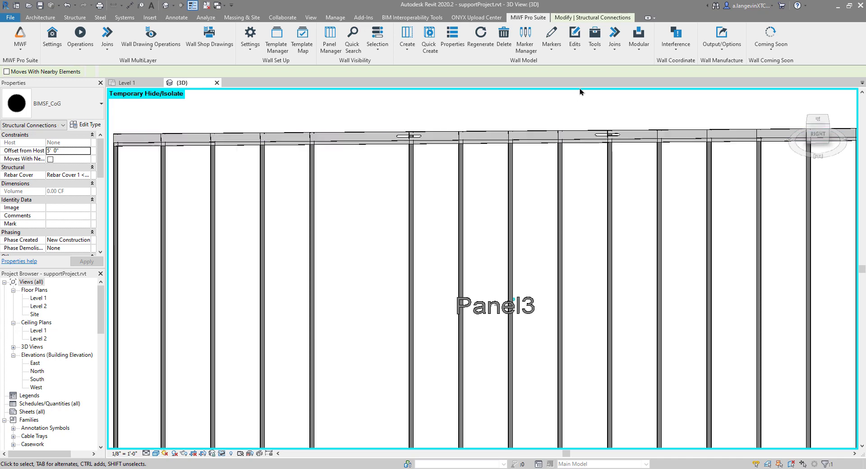
Review the lifting methods available in Panel3's lifting hole settings, using the stud midway between the slots, and close the settings without applying.
left_click(595, 41)
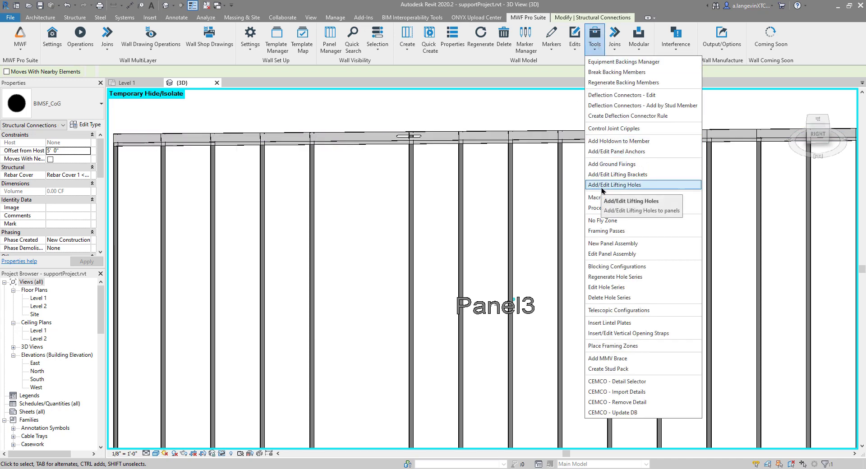
left_click(513, 171)
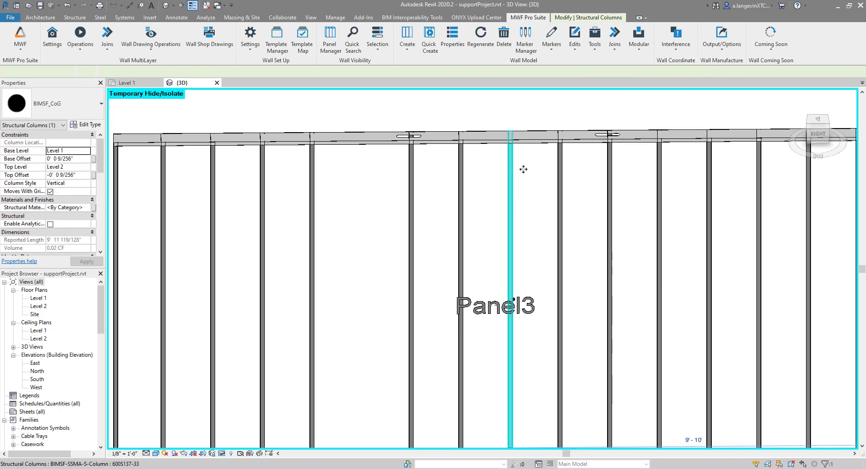
left_click(590, 48)
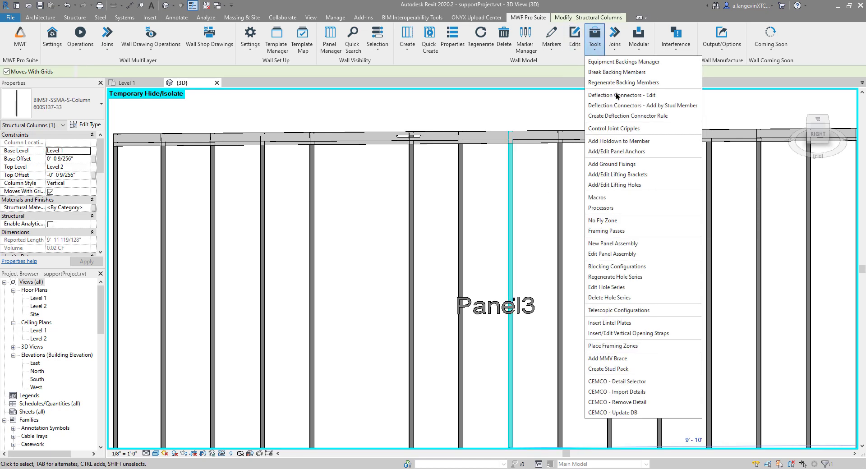
left_click(627, 186)
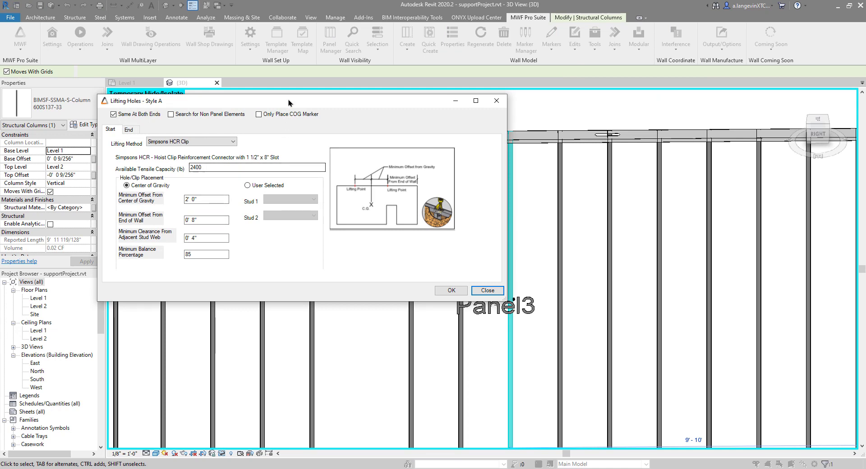
left_click(181, 141)
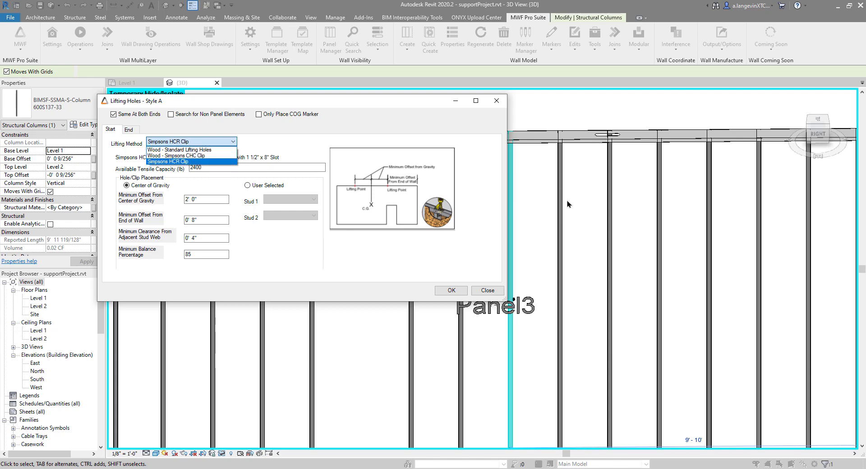
left_click(484, 296)
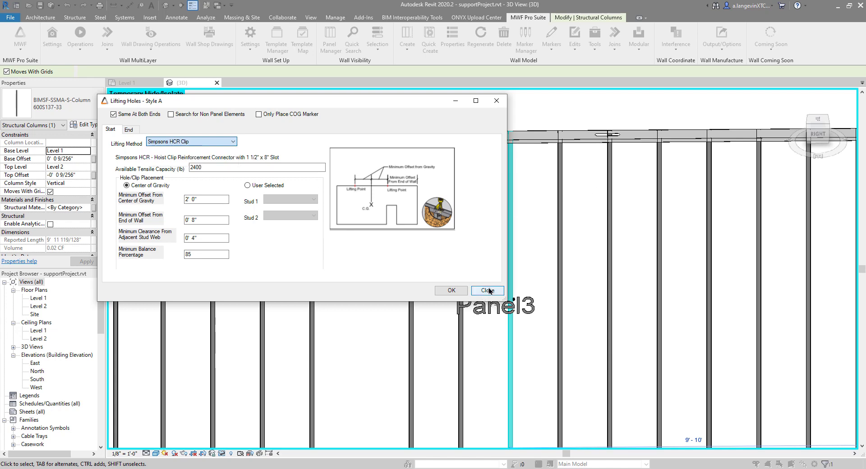
left_click(487, 294)
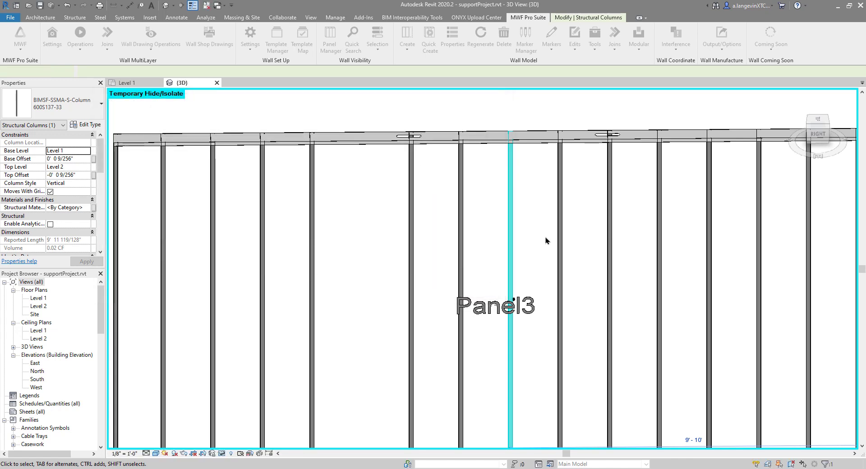
scroll(497, 237, "down", 3)
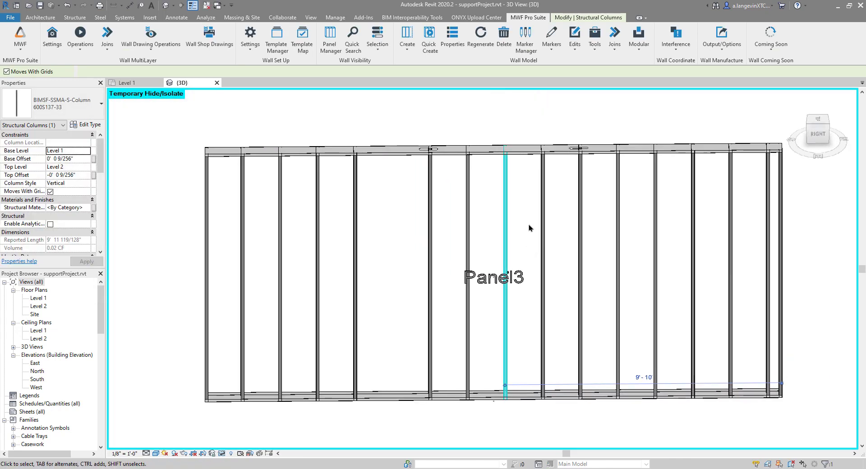